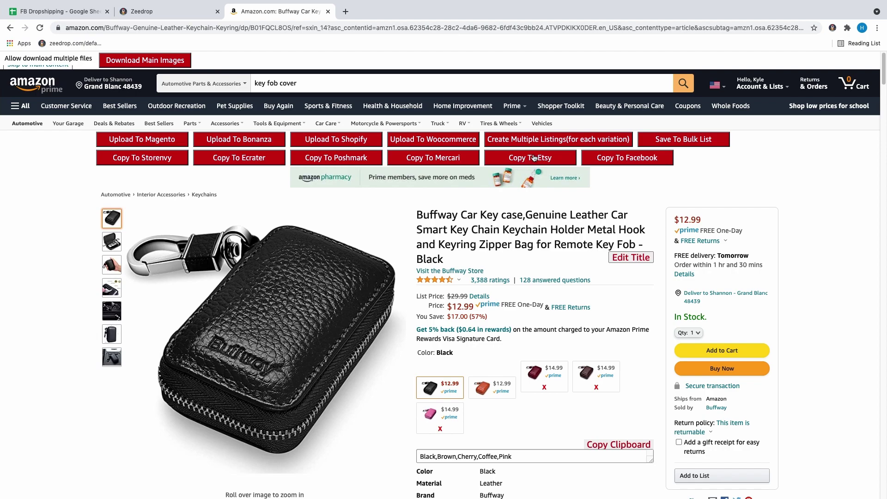
Step: Send the Buffway car key case from Amazon to a new Marketplace listing with Zeedrop's Copy To Facebook
left_click(647, 158)
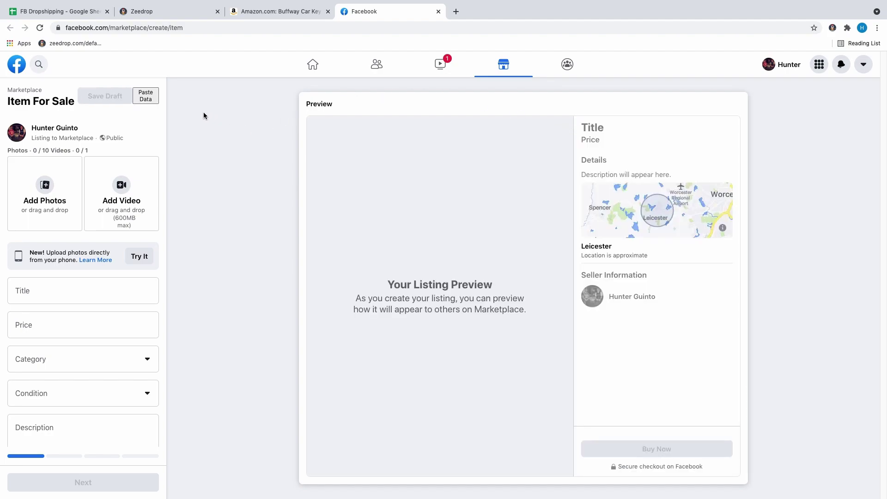
Step: Paste the copied product data into the Item For Sale form: title, $13 price, description, 7 photos
left_click(152, 99)
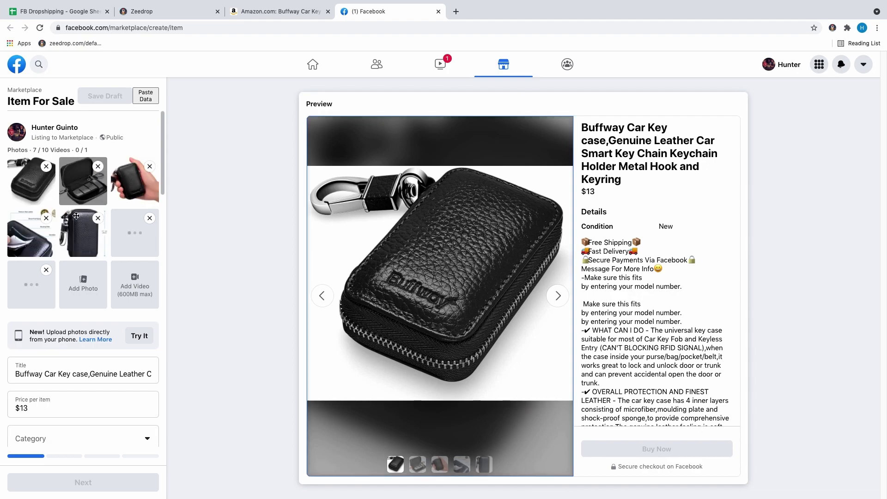
Step: Remove 'Buffway' from the title and change the price from $13 to $30
scroll(62, 250, "down", 1)
scroll(63, 251, "down", 1)
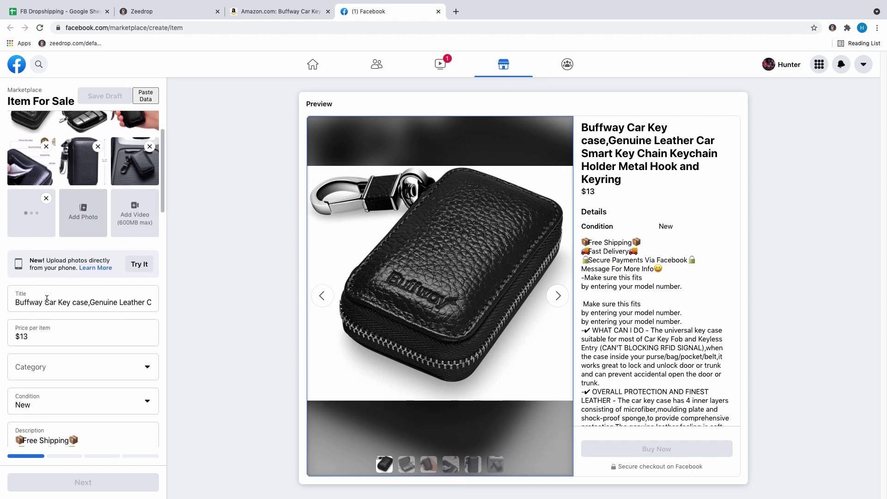
double_click(20, 302)
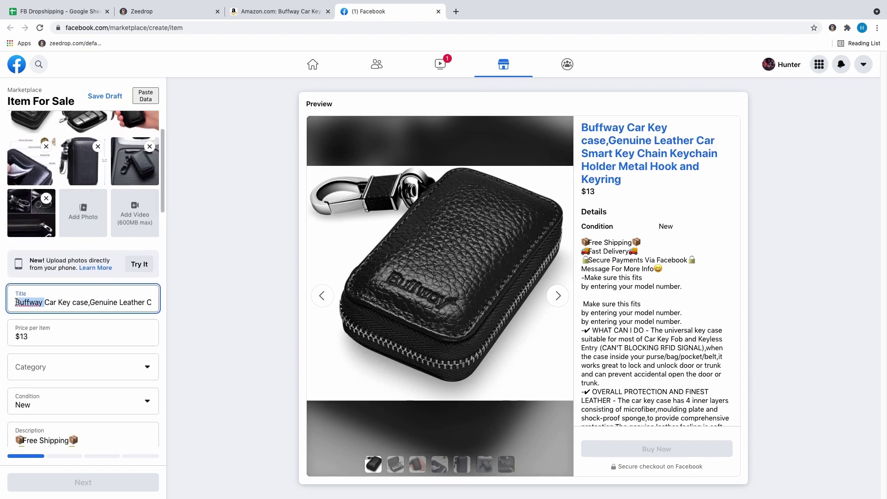
key("BackSpace")
left_click(47, 331)
key("BackSpace")
key("BackSpace")
key("BackSpace")
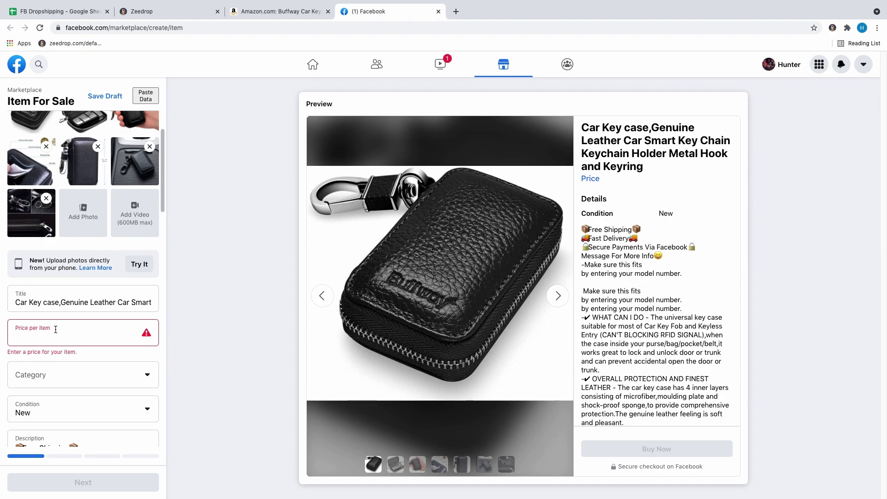
type("30")
Step: Set the category to Car Parts & Accessories by searching 'car'
scroll(54, 325, "down", 2)
left_click(50, 321)
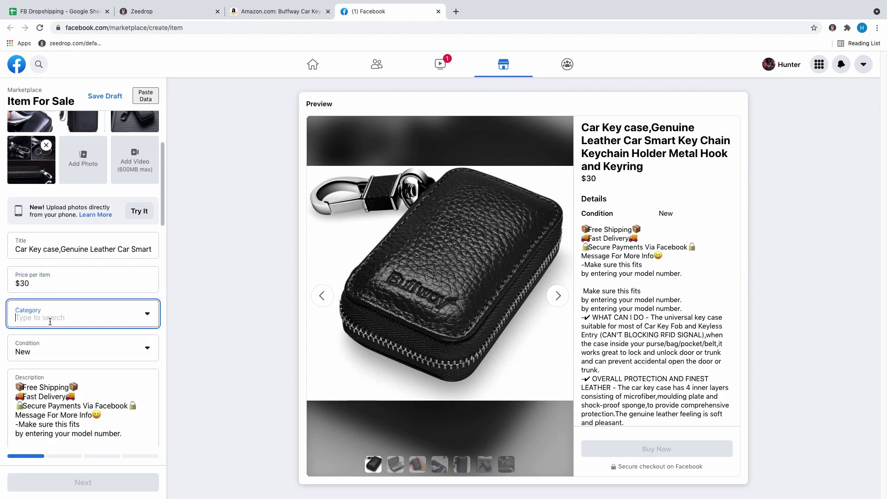
type("car")
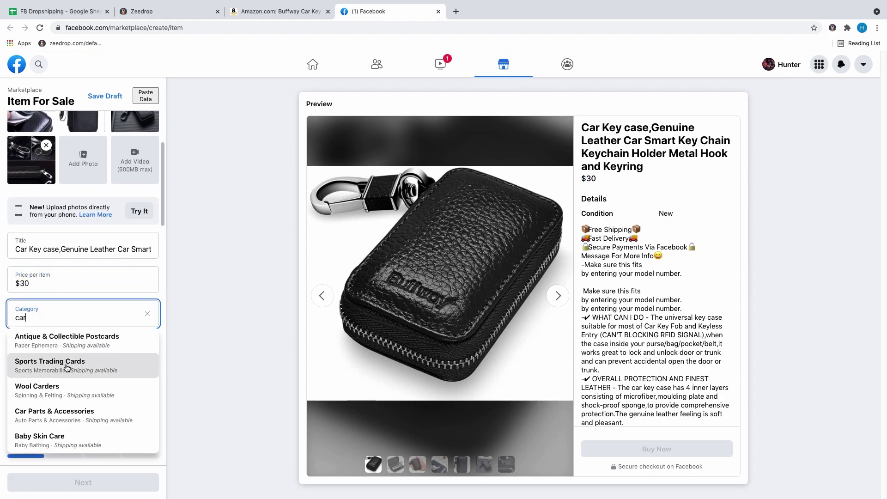
left_click(55, 413)
Step: Delete the repeated 'Make sure this fits' lines from the description
scroll(75, 360, "down", 1)
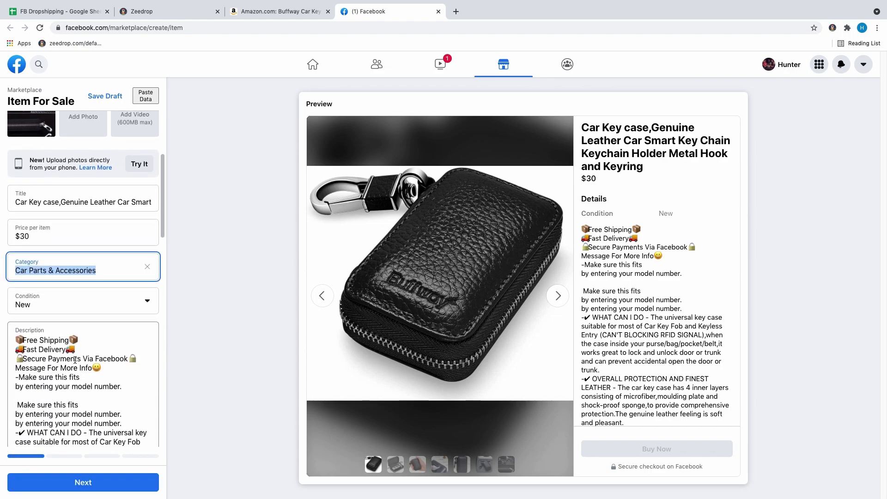
scroll(75, 360, "down", 1)
left_click_drag(131, 364, 13, 315)
key("BackSpace")
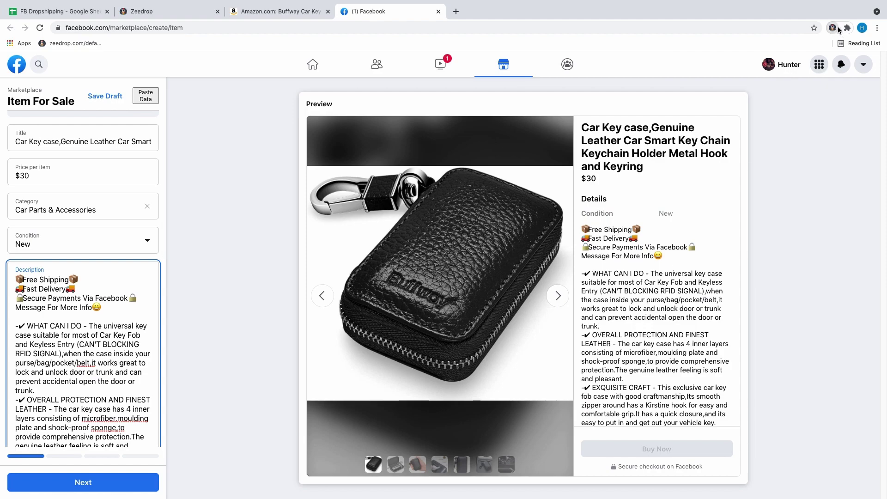
Step: Check the Zeedrop extension's description template settings, then close the panel
left_click(833, 28)
left_click(775, 56)
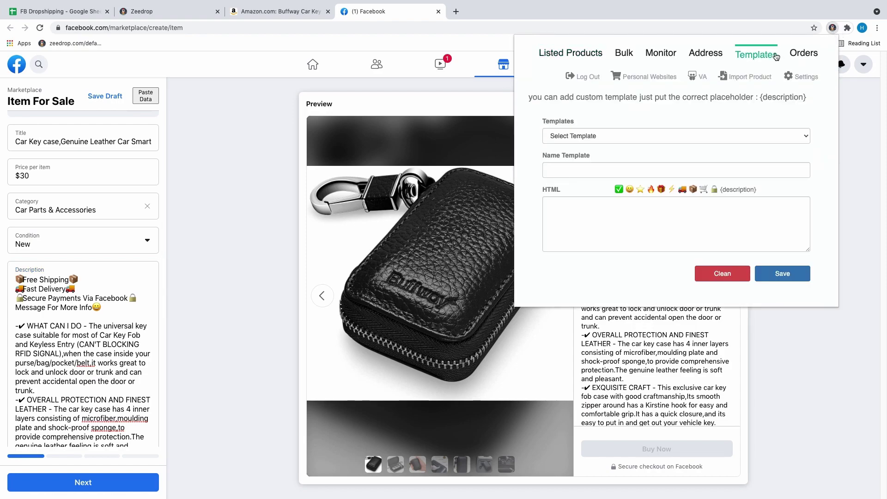
left_click(843, 110)
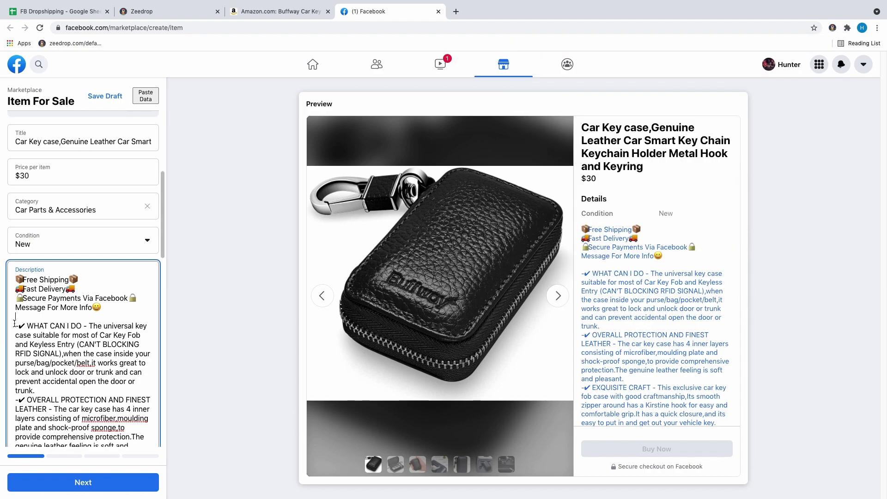
Step: Delete the SATISFACTION GUARANTEE heading and text from the description, then continue to Delivery Method
scroll(50, 324, "down", 6)
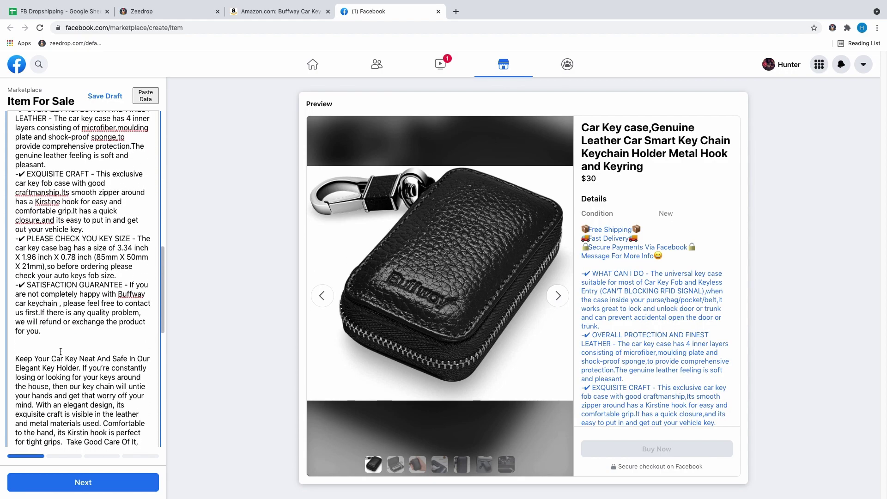
left_click_drag(58, 344, 9, 290)
key("BackSpace")
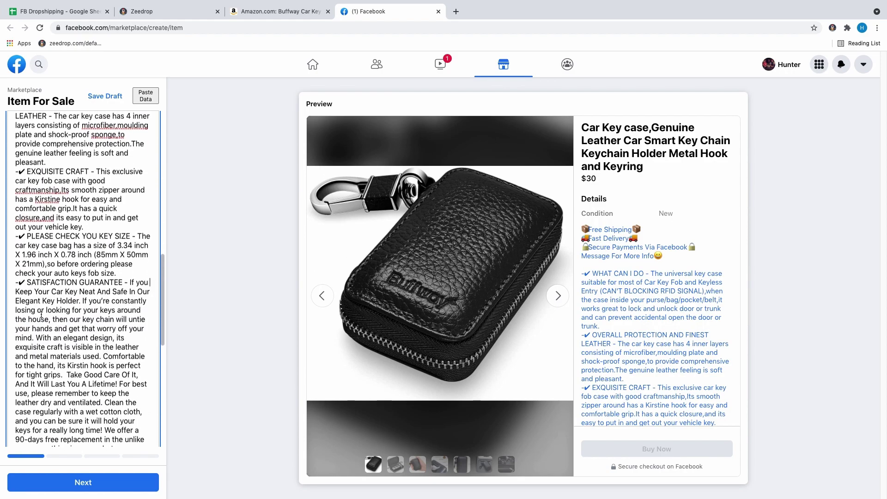
left_click_drag(151, 236, 12, 236)
key("BackSpace")
scroll(83, 277, "down", 10)
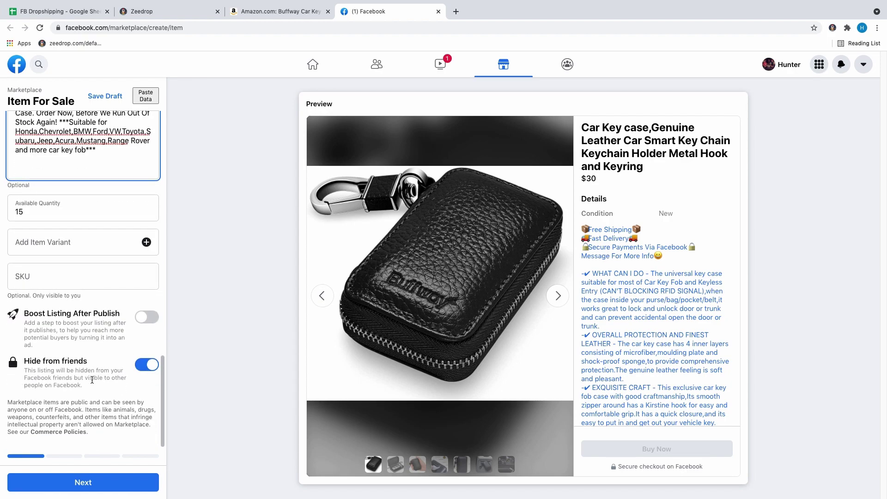
key("Return")
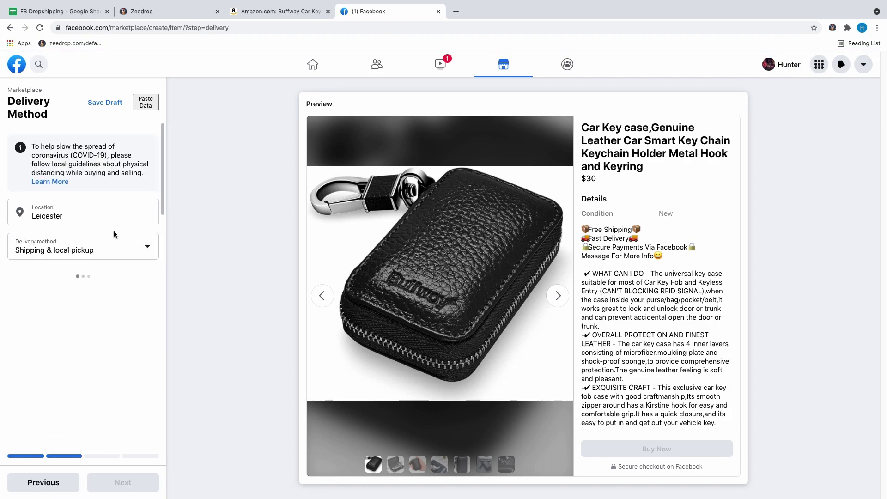
Step: Choose Shipping only with your own shipping label and free shipping, then advance to List in More Places
left_click(116, 248)
left_click(105, 299)
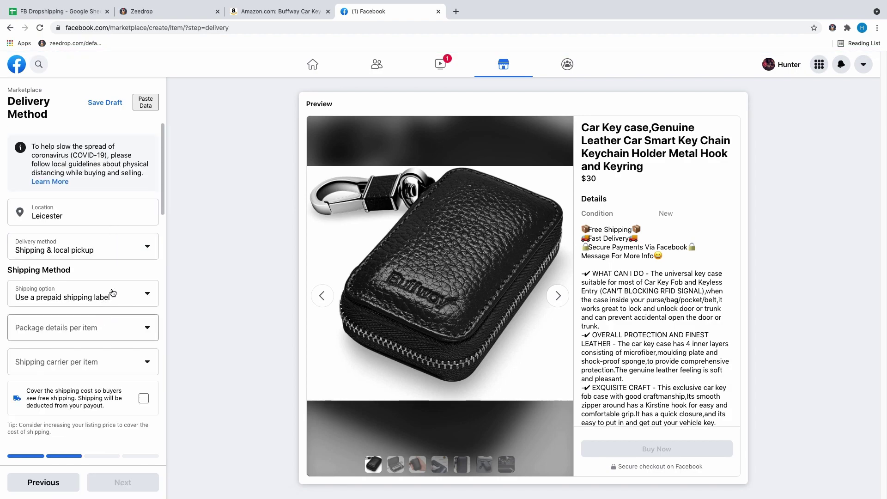
left_click(112, 248)
left_click(110, 312)
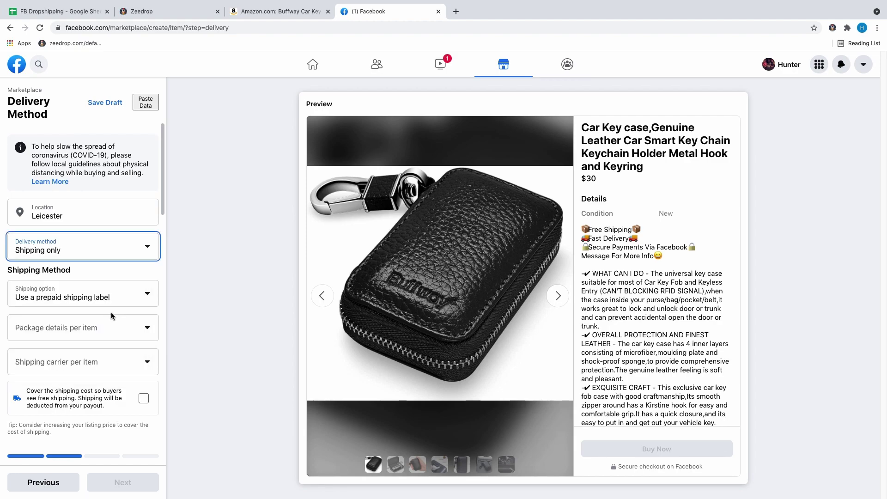
left_click(124, 287)
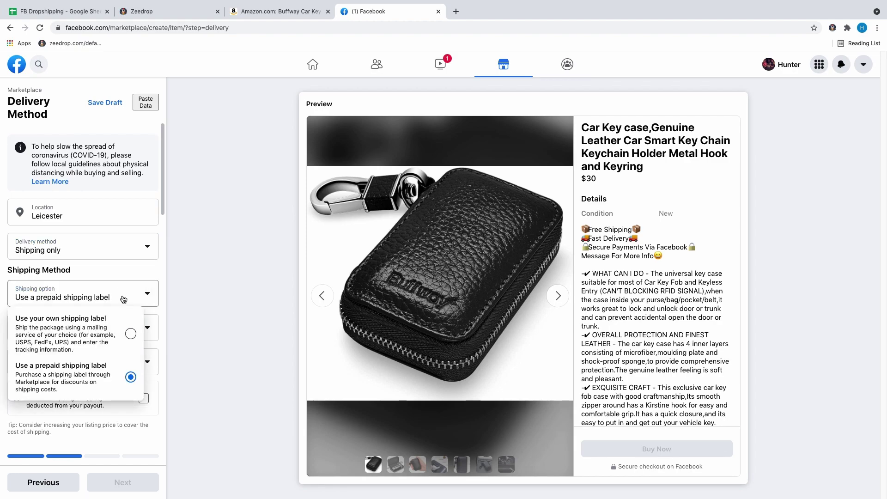
key("Return")
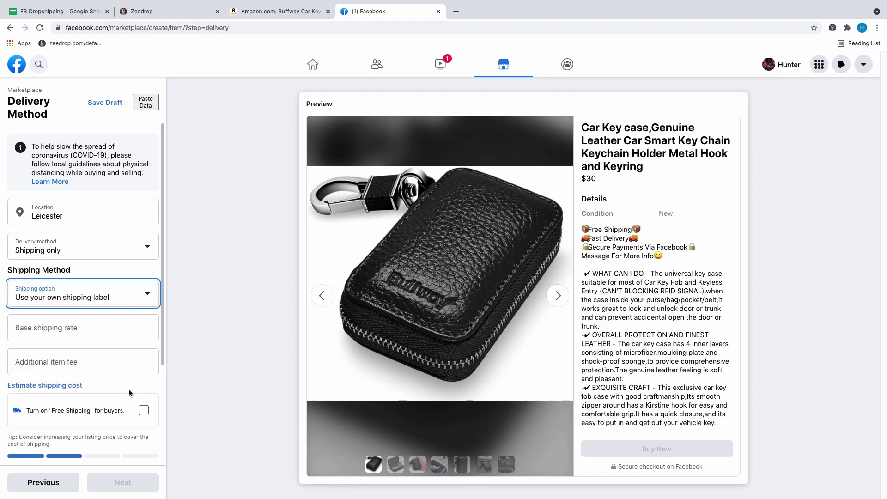
left_click(144, 408)
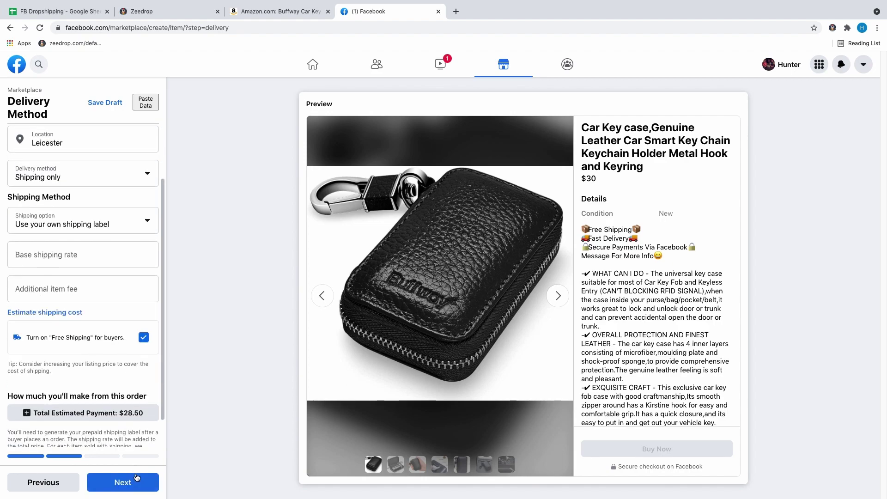
left_click(136, 478)
left_click(137, 478)
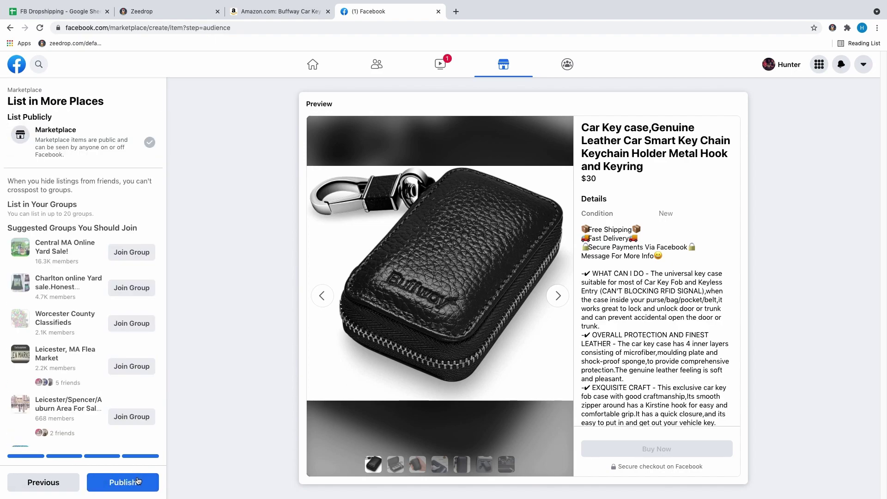
Step: Publish the listing from the List in More Places step
left_click(137, 481)
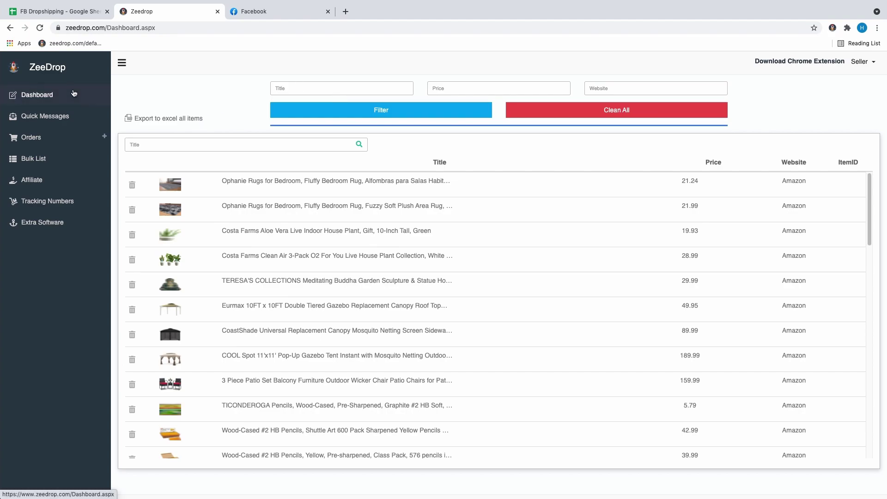
Step: Filter Zeedrop items by title 'key fob' to show the Toyota, GMC, Dodge and Ford covers
left_click(297, 91)
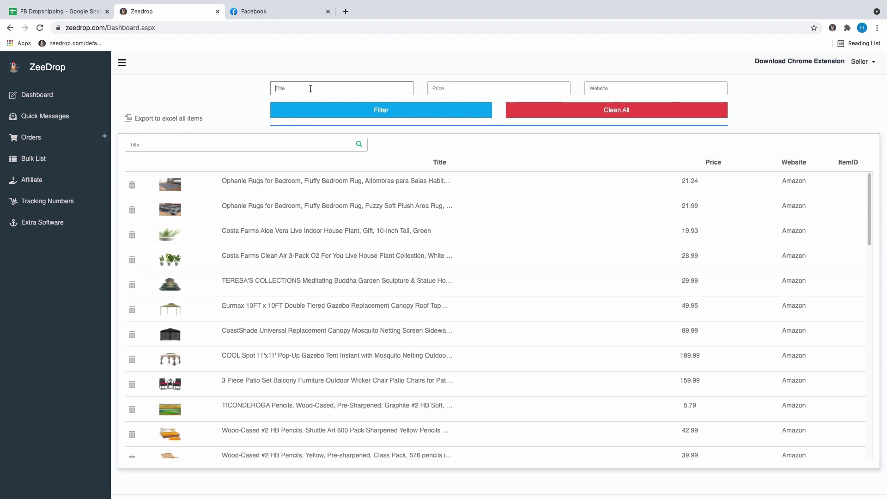
type("y fob")
left_click(303, 107)
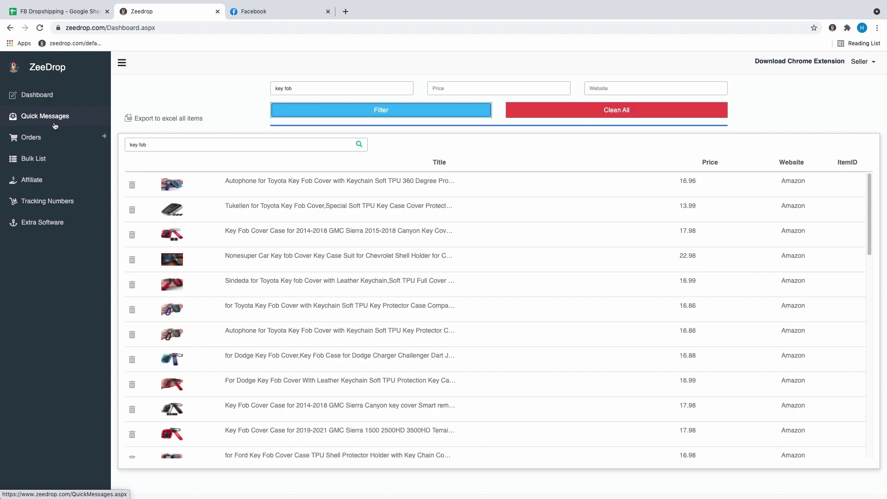
Step: Open Bulk List showing three dog beds, then the Tracking Numbers page with 0 credits
left_click(36, 158)
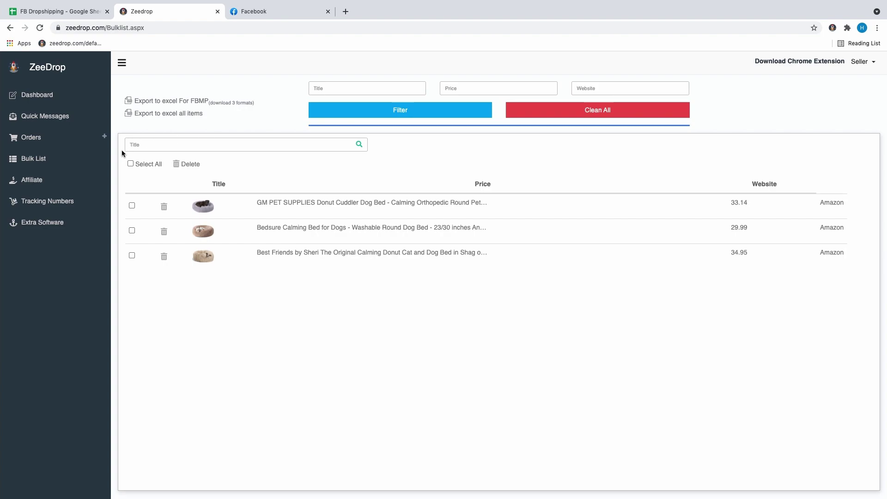
left_click(69, 203)
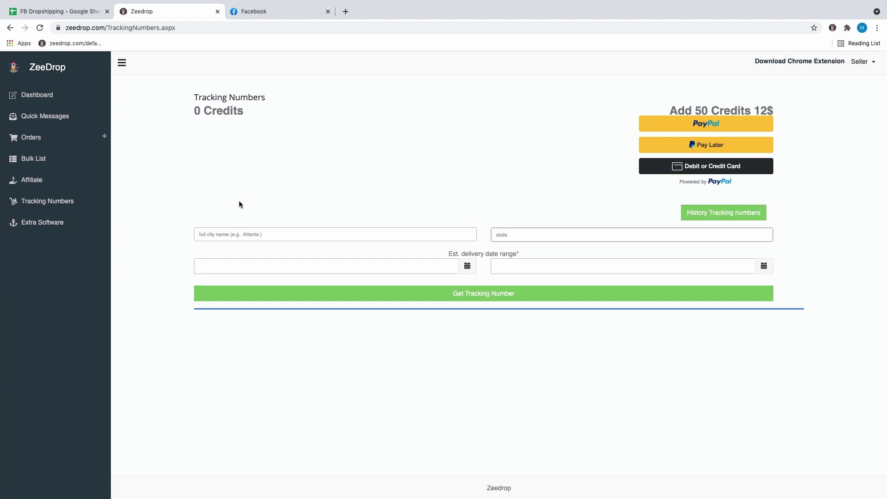
Step: Visit Extra Software, then return to the full unfiltered list of saved Amazon products
left_click(51, 223)
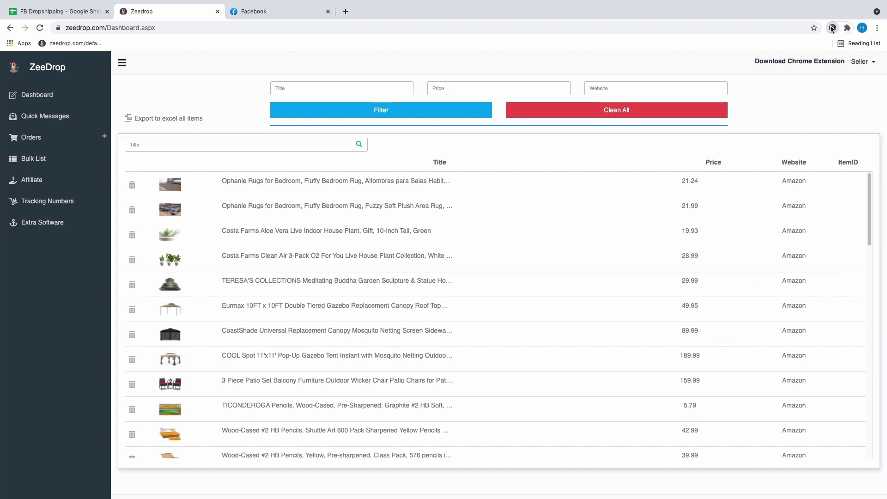
Step: In the Zeedrop extension's Templates section, give a new template the suggested name
left_click(832, 28)
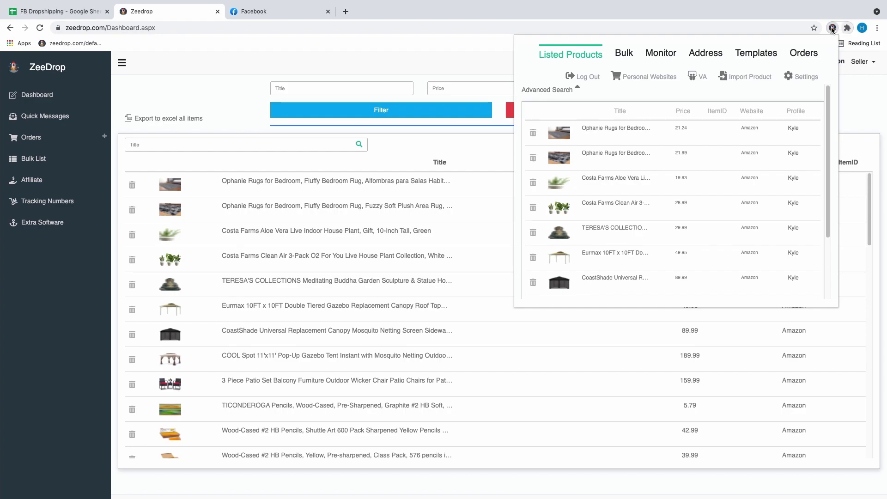
left_click(755, 55)
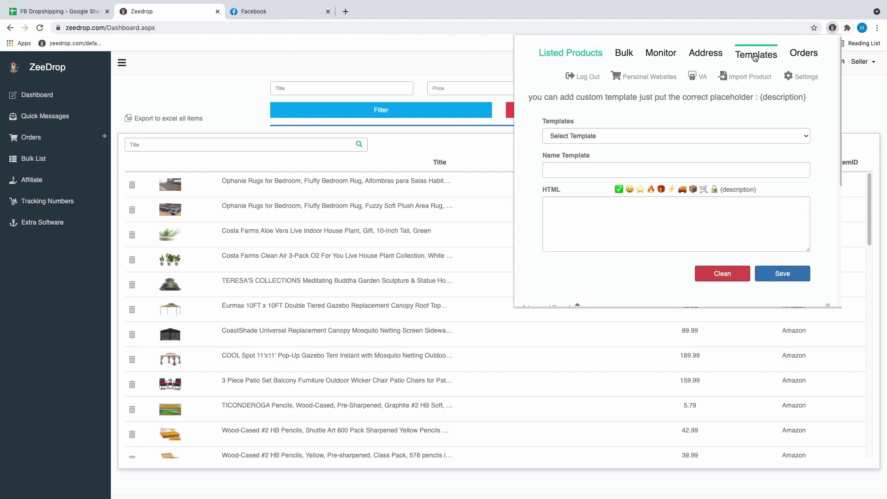
left_click(632, 138)
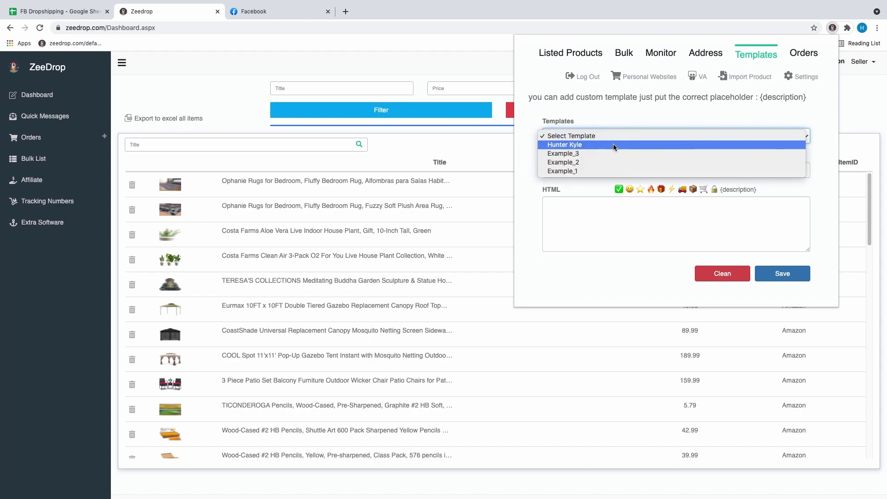
left_click(582, 187)
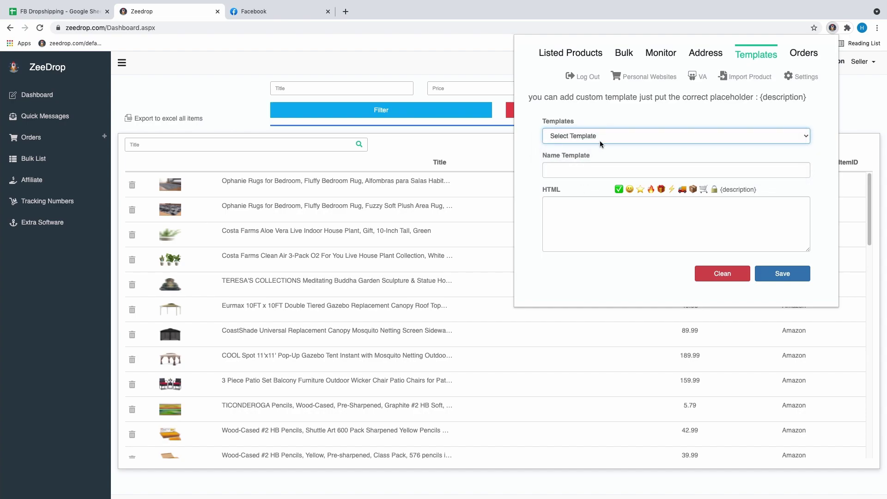
left_click(586, 174)
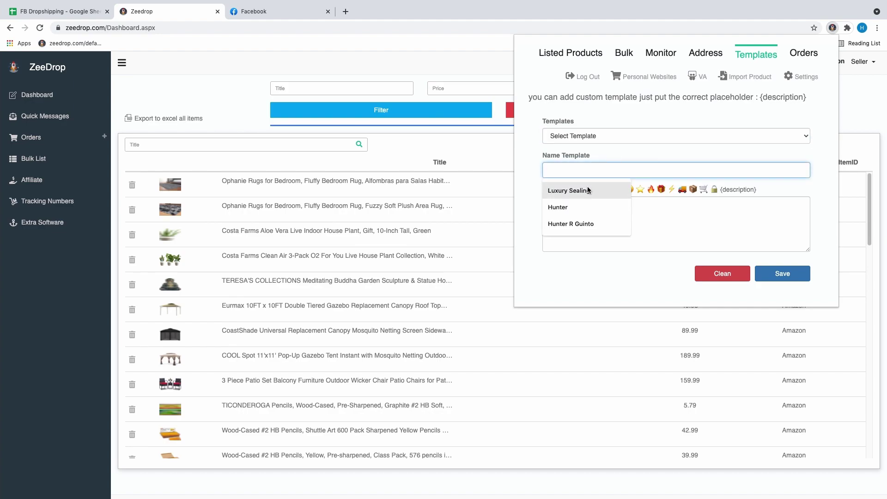
left_click(589, 208)
Step: Write '✅Free shipping' into the template's HTML and recheck the saved templates list without saving
left_click(589, 210)
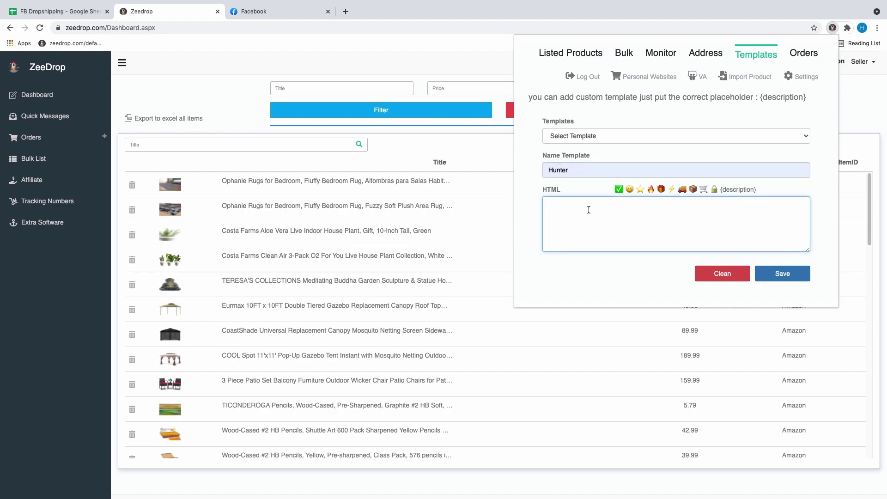
left_click(619, 189)
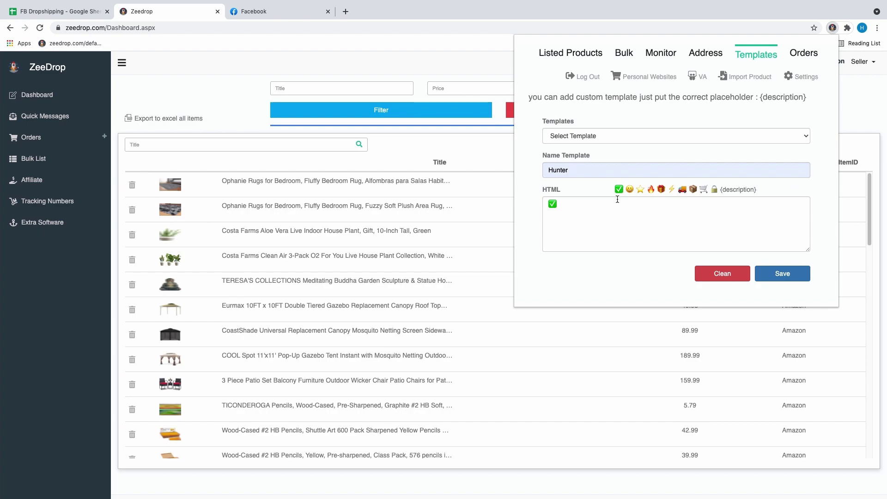
left_click(605, 205)
type("Free ")
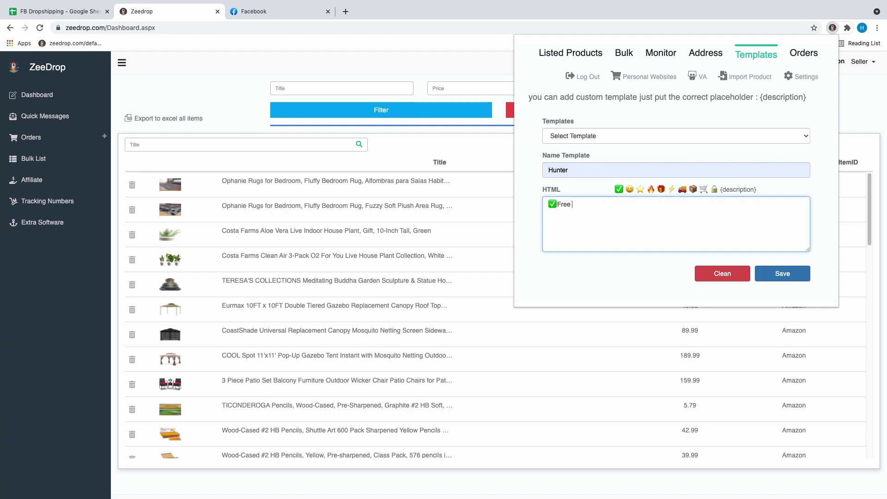
type("shipping")
left_click(684, 137)
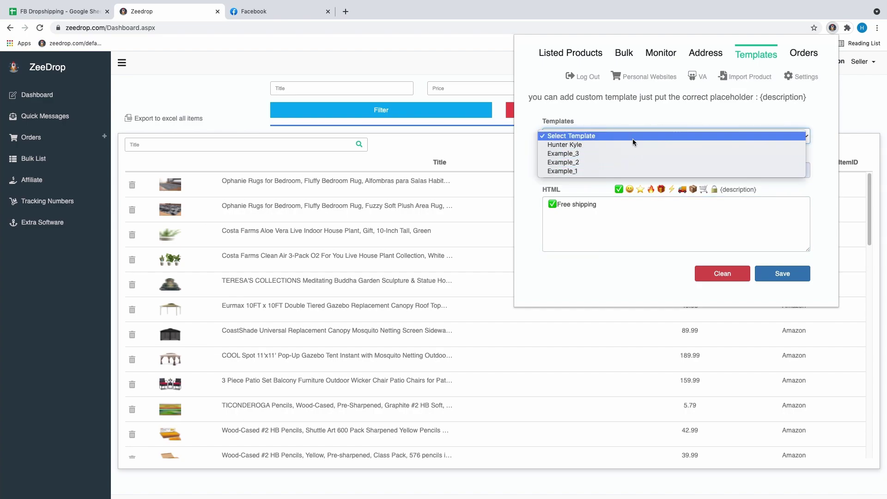
left_click(691, 116)
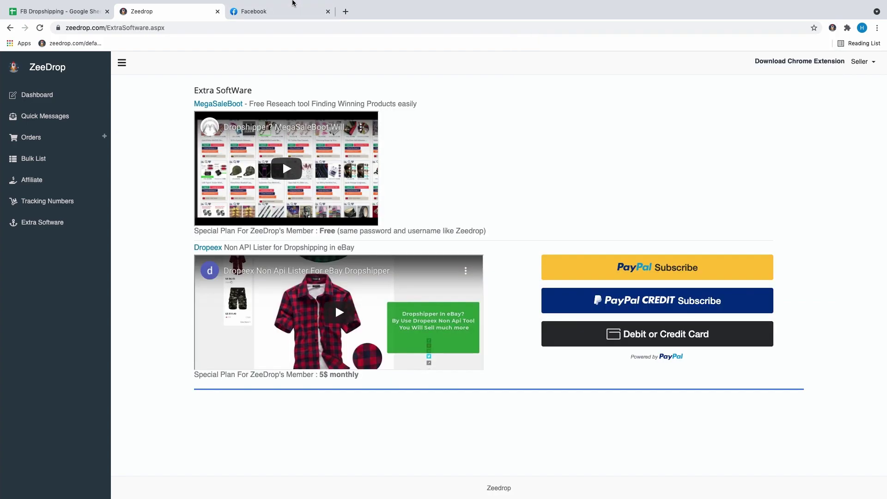
mouse_move(294, 4)
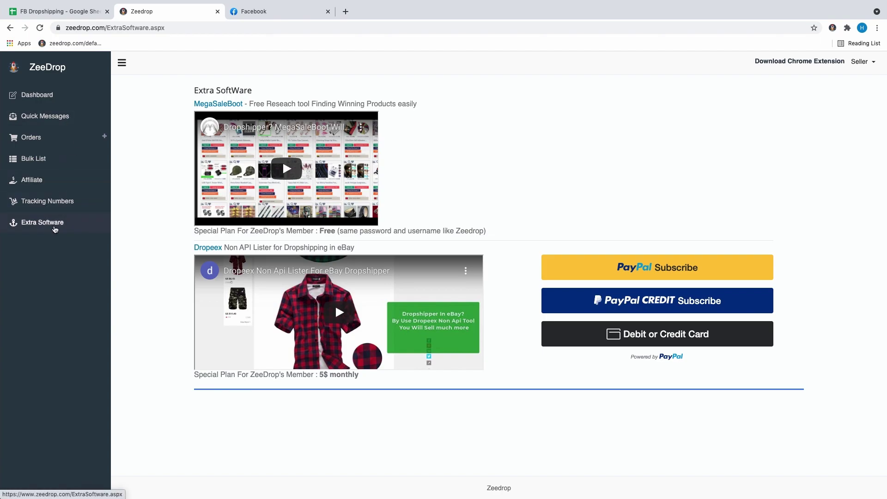
Step: Open MegaSaleBoot from Zeedrop's Extra Software page and go to its Login dashboard
left_click(215, 104)
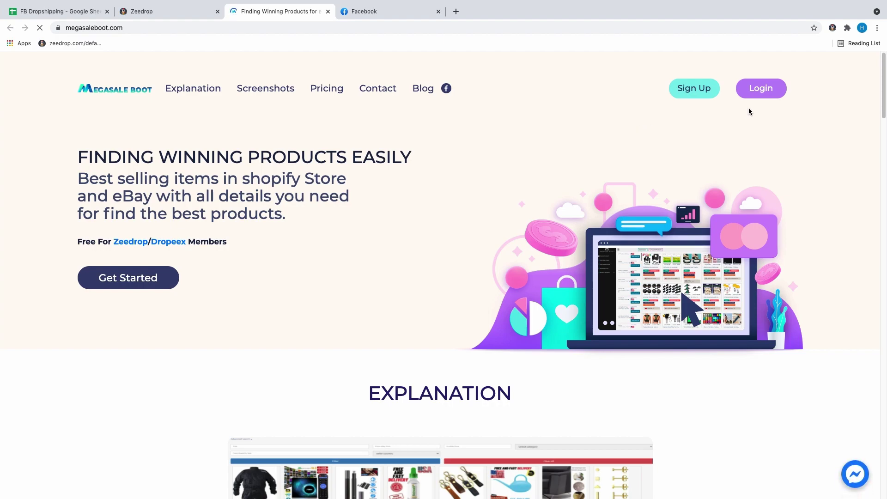
left_click(779, 89)
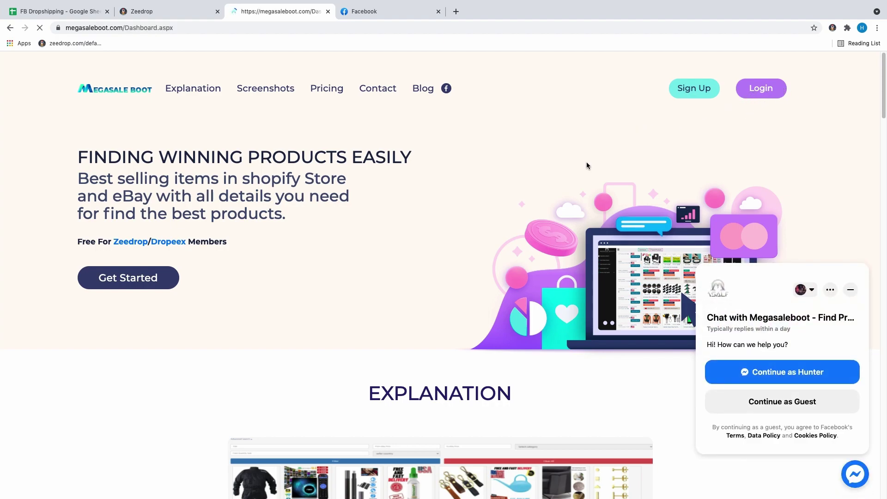